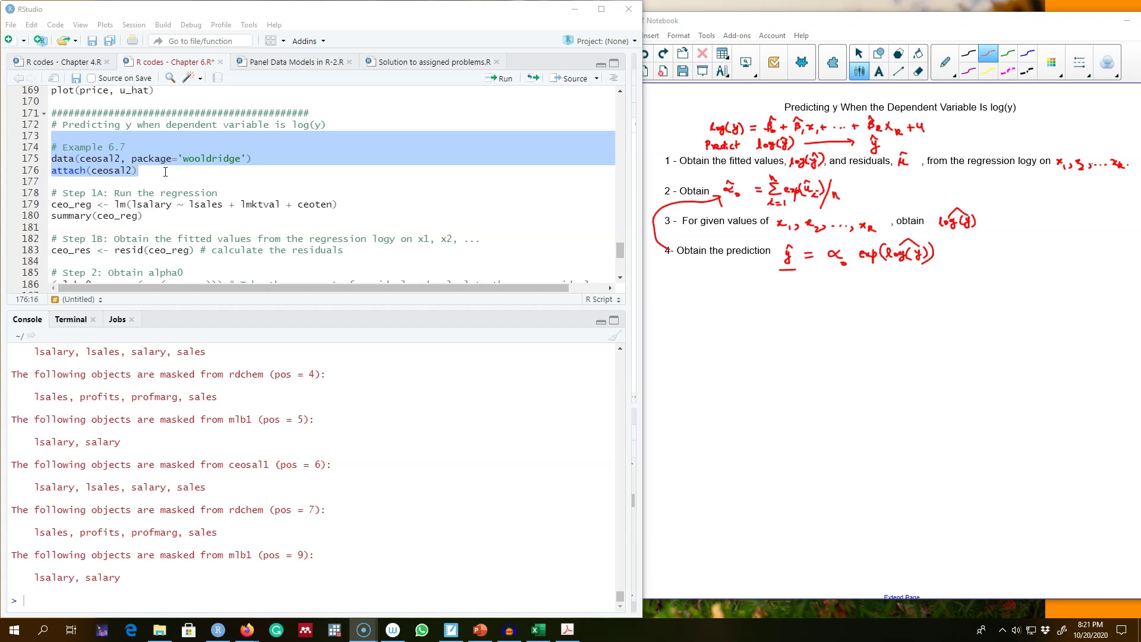
Step: Run ceo_reg <- lm(lsalary ~ lsales + lmktval + ceoten) and print its summary
{"action": "double_click", "coordinate": [155, 205]}
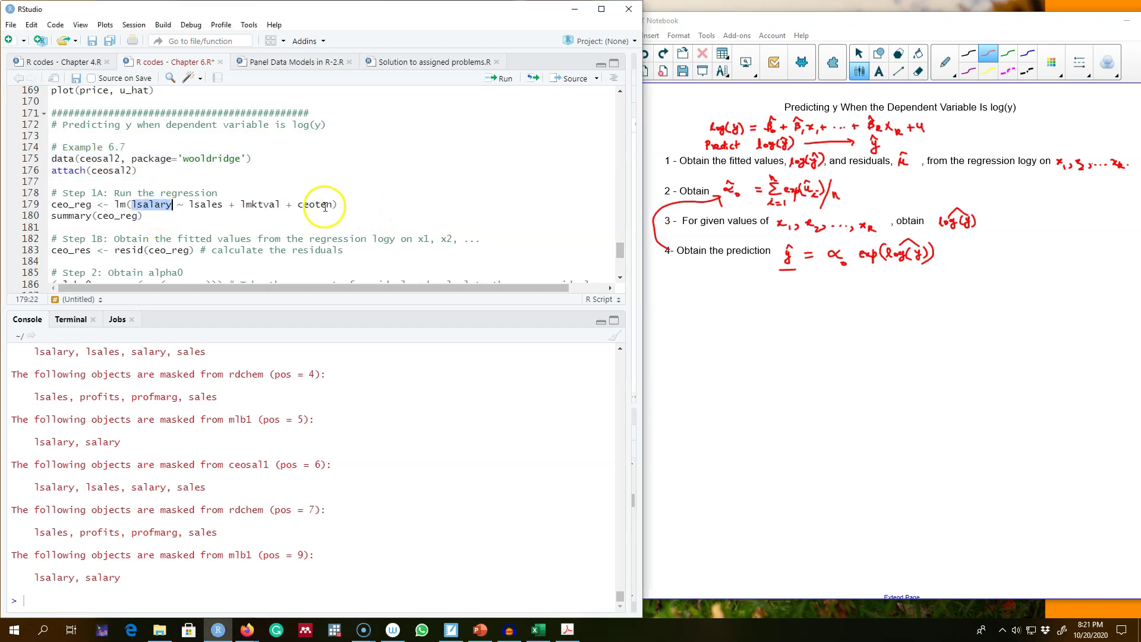
{"action": "left_click_drag", "start_coordinate": [159, 214], "coordinate": [51, 204]}
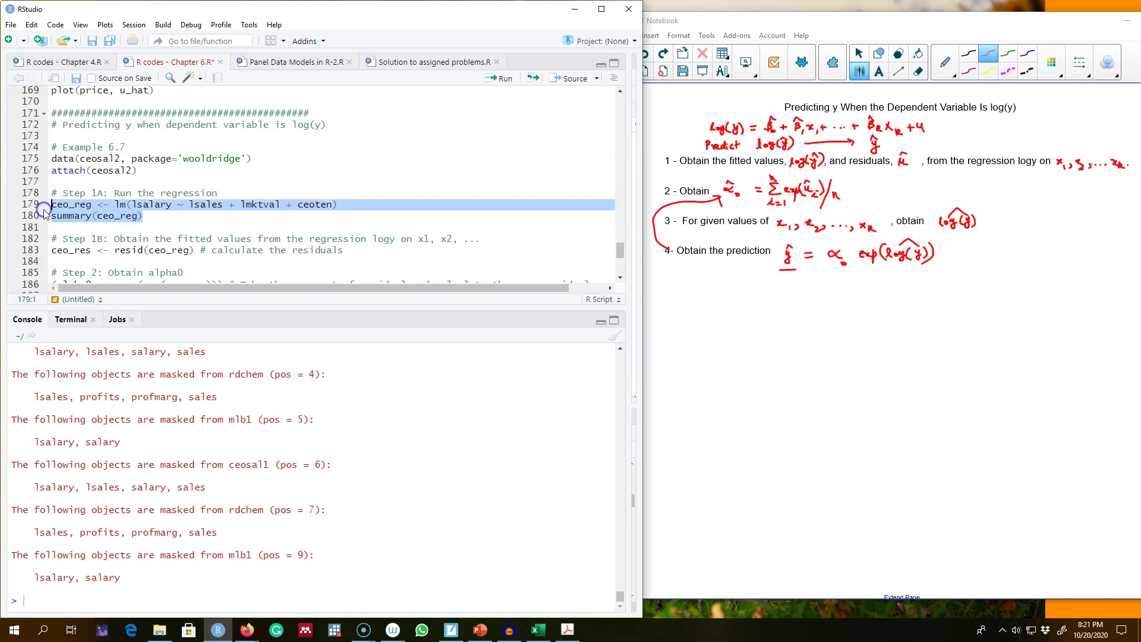
{"action": "key", "text": "ctrl+Return"}
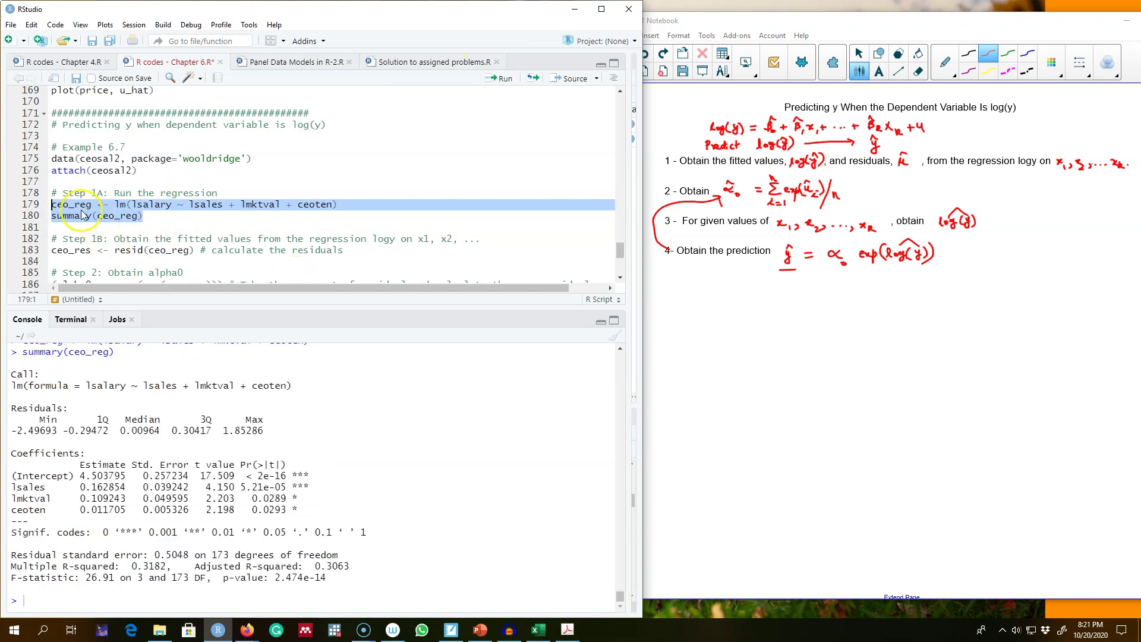
{"action": "double_click", "coordinate": [88, 205]}
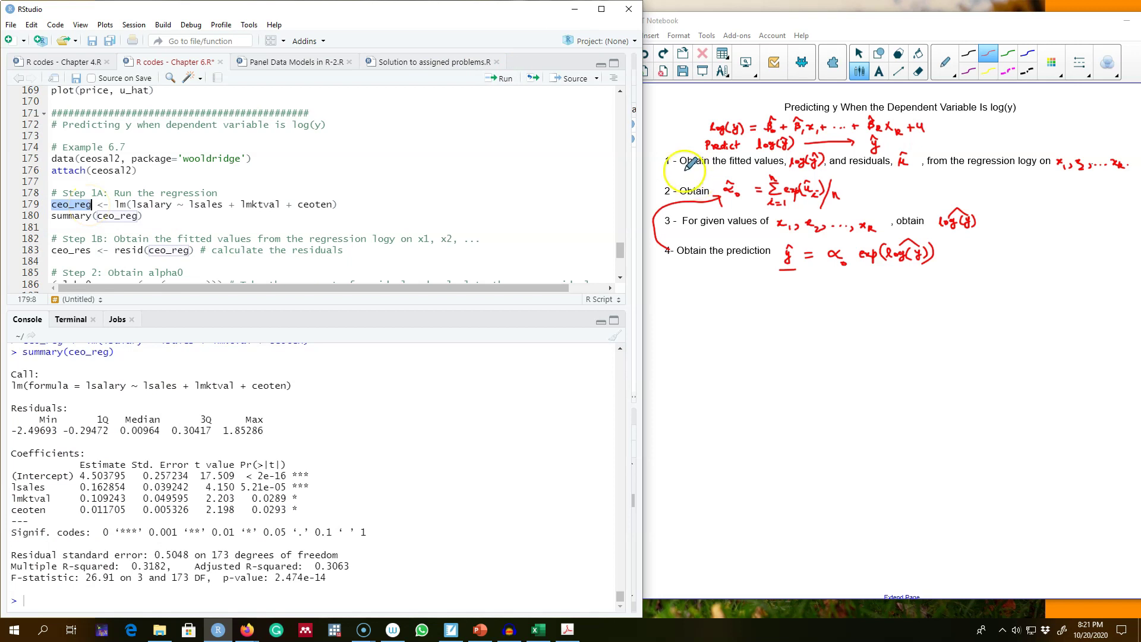
Step: Underline the fitted-values and residuals steps in the notes and point out ceo_reg in the residuals line
{"action": "left_click_drag", "start_coordinate": [679, 167], "coordinate": [749, 167]}
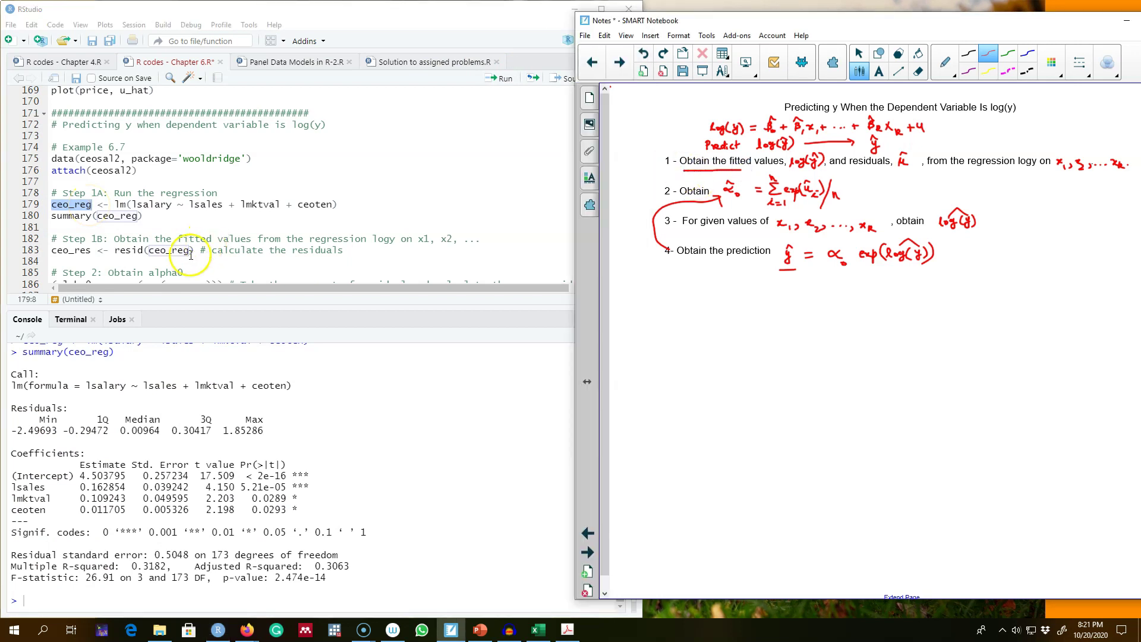
{"action": "left_click_drag", "start_coordinate": [881, 172], "coordinate": [912, 172]}
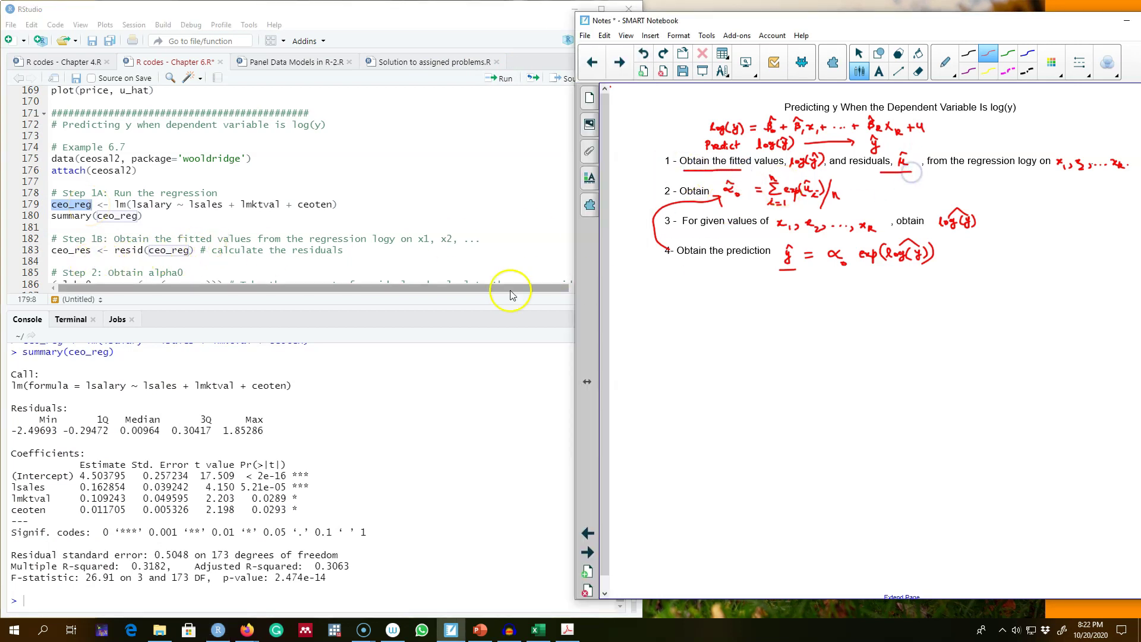
{"action": "double_click", "coordinate": [159, 250]}
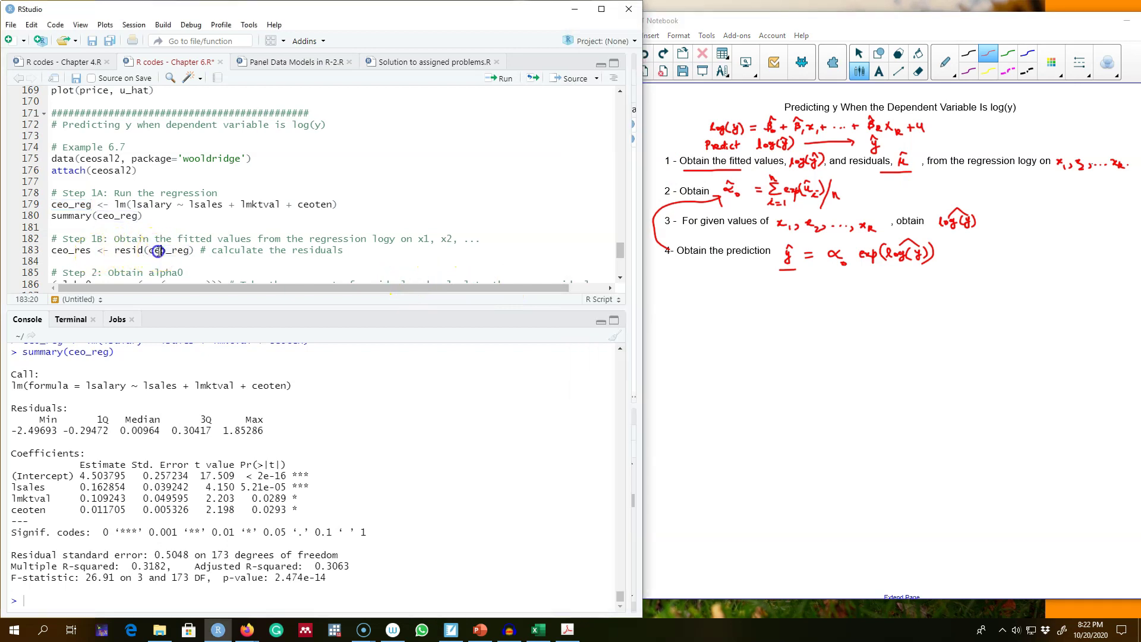
{"action": "scroll", "coordinate": [267, 232], "scroll_direction": "down", "scroll_amount": 1}
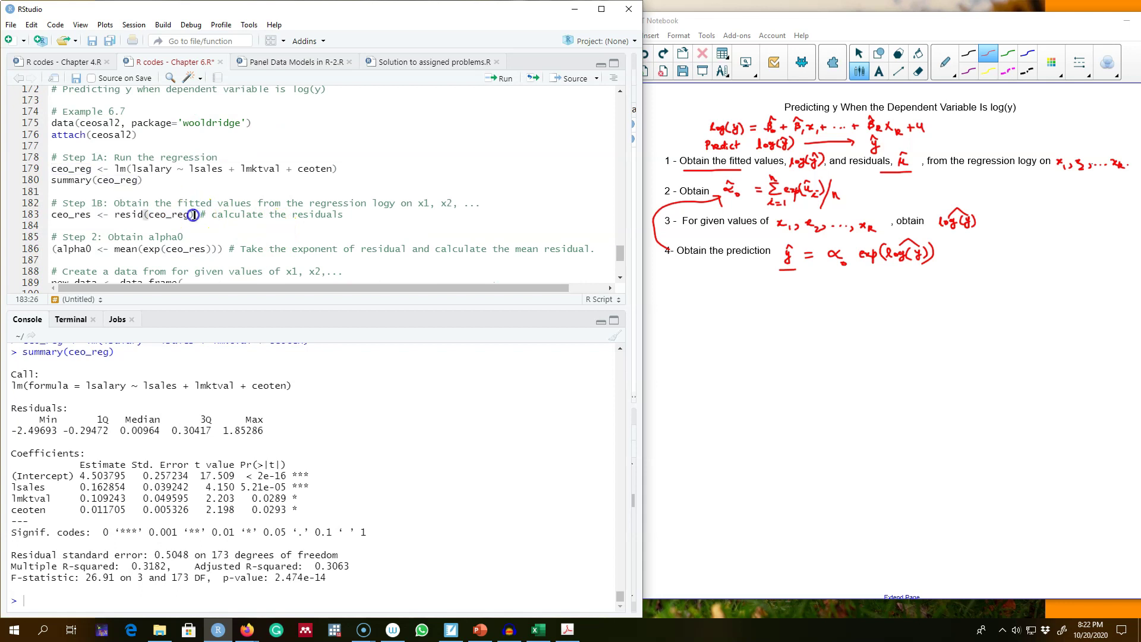
Step: Store the regression residuals in ceo_res
{"action": "left_click_drag", "start_coordinate": [193, 216], "coordinate": [40, 215]}
{"action": "key", "text": "ctrl+Return"}
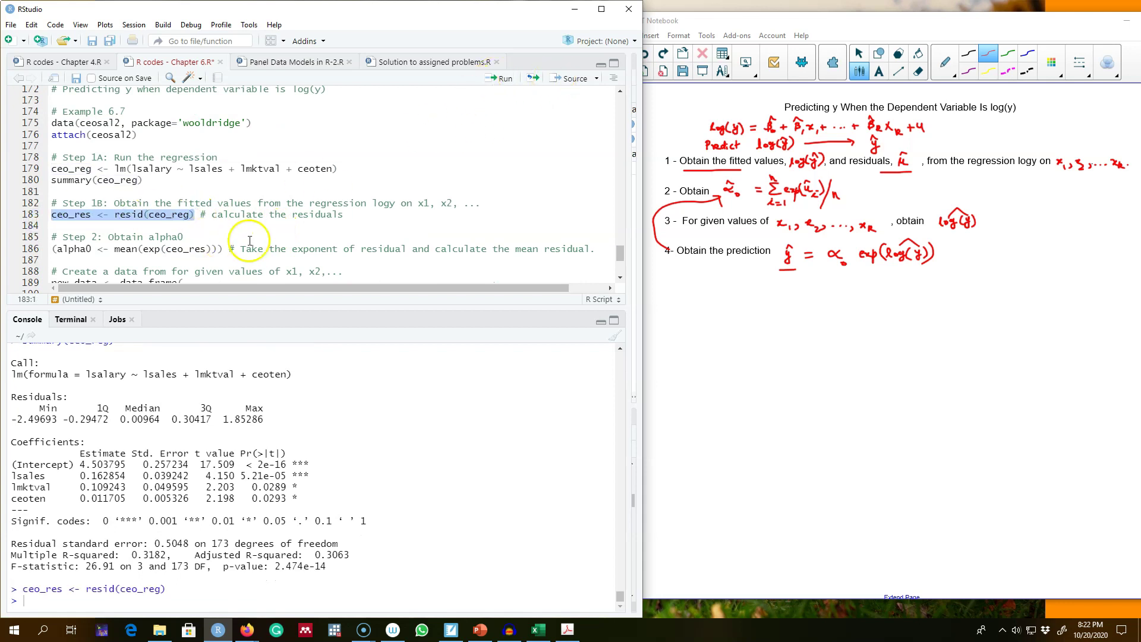
{"action": "scroll", "coordinate": [250, 215], "scroll_direction": "down", "scroll_amount": 1}
{"action": "double_click", "coordinate": [181, 213]}
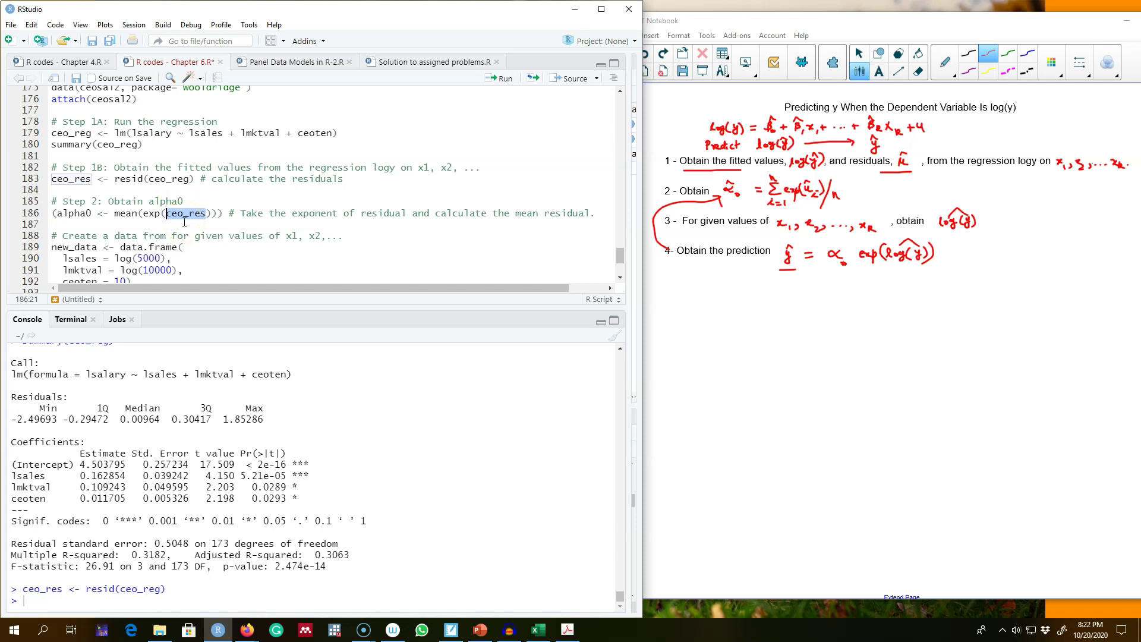
Step: Note n as the divisor in the alpha formula and compute alpha0 = mean(exp(ceo_res)), giving 1.135661
{"action": "left_click", "coordinate": [111, 215]}
{"action": "left_click_drag", "start_coordinate": [145, 213], "coordinate": [226, 212]}
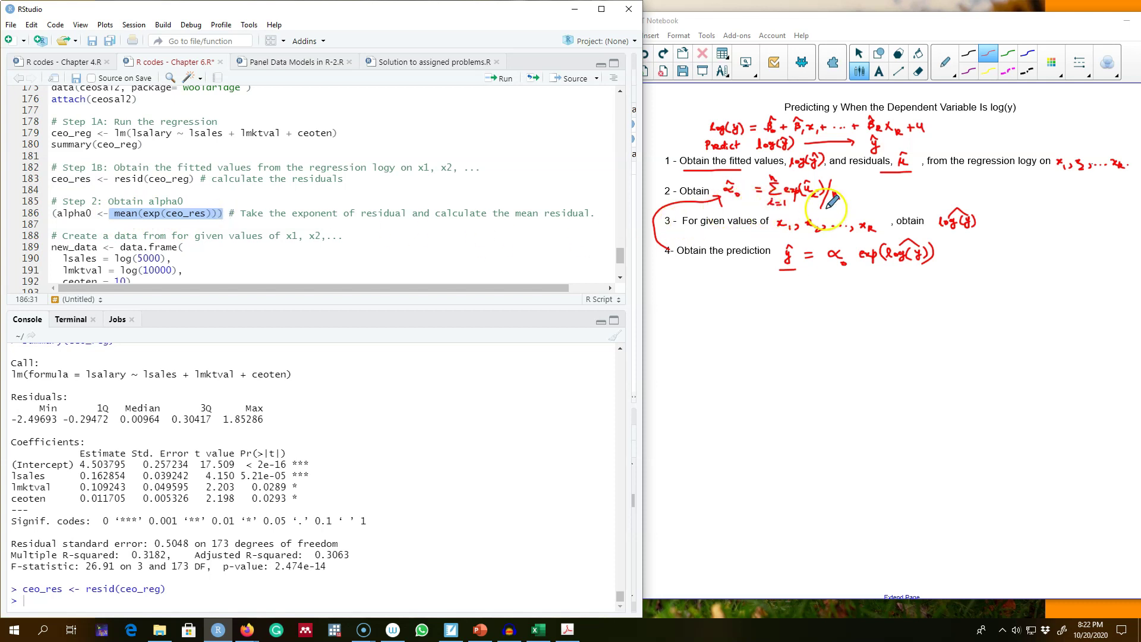
{"action": "left_click_drag", "start_coordinate": [831, 199], "coordinate": [840, 197]}
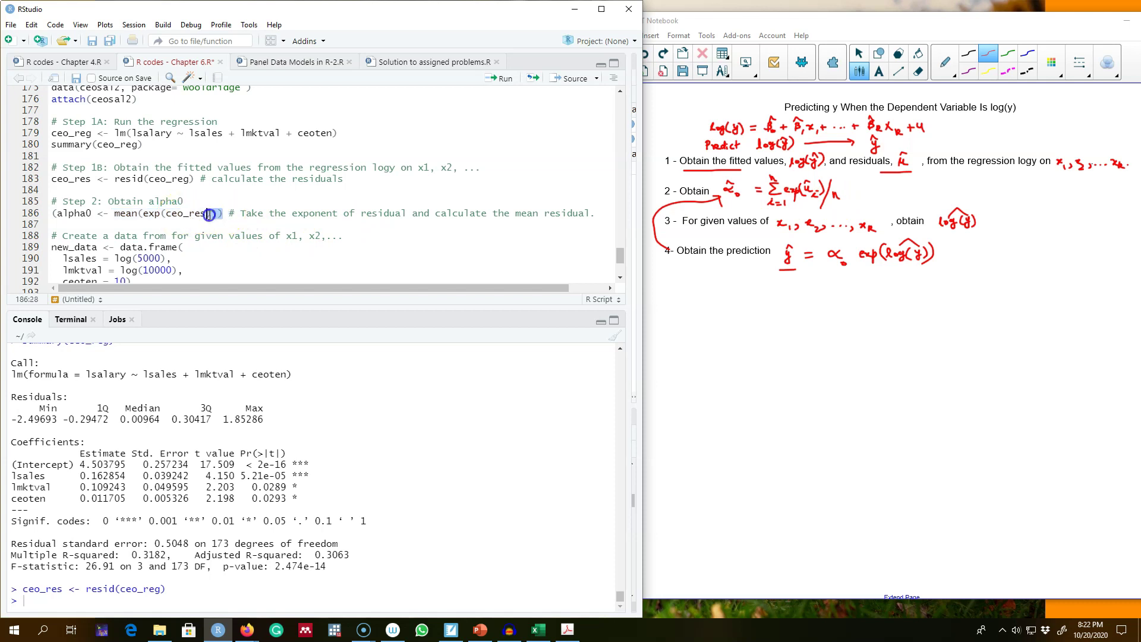
{"action": "left_click_drag", "start_coordinate": [222, 213], "coordinate": [30, 219]}
{"action": "left_click", "coordinate": [499, 80]}
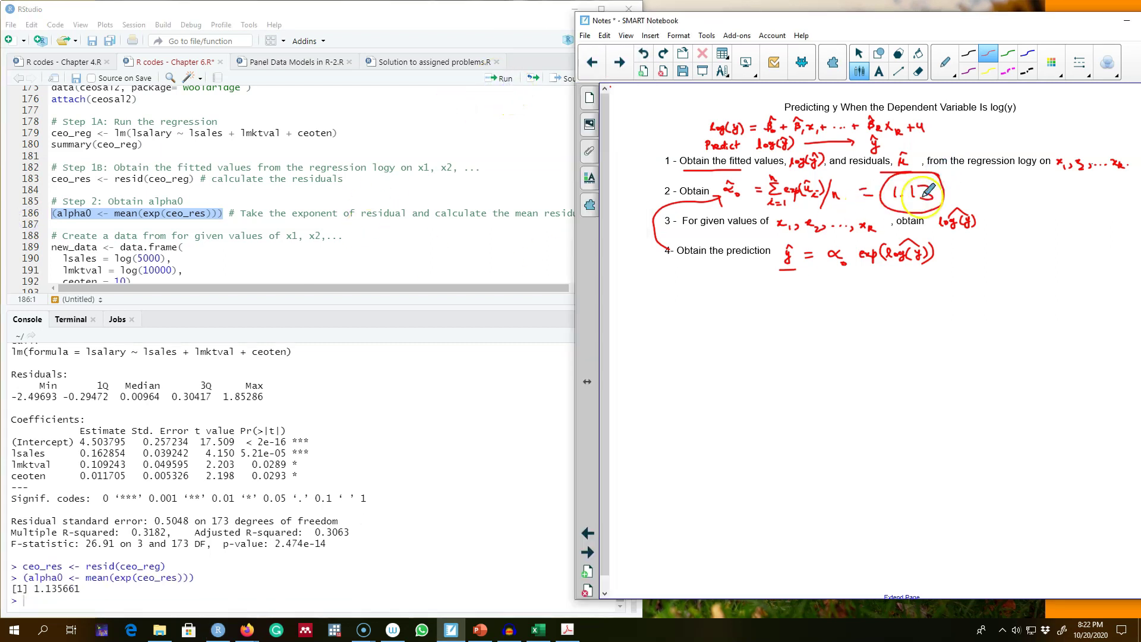
{"action": "scroll", "coordinate": [240, 267], "scroll_direction": "down", "scroll_amount": 2}
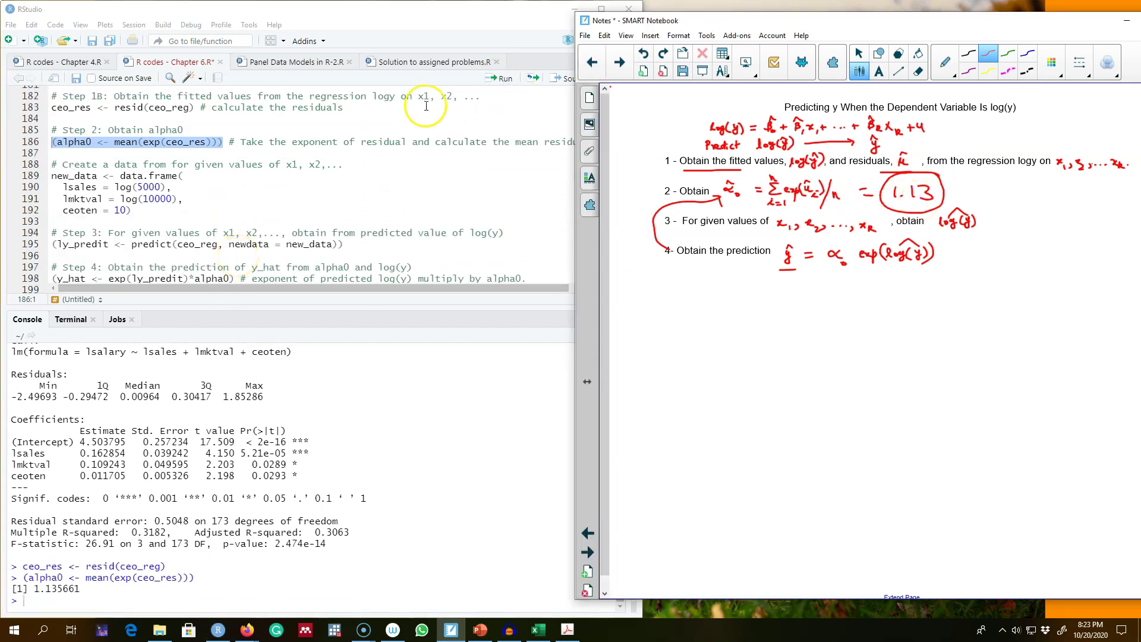
{"action": "scroll", "coordinate": [147, 223], "scroll_direction": "up", "scroll_amount": 3}
Step: Create new_data with lsales = log(5000), lmktval = log(10000) and ceoten = 10
{"action": "double_click", "coordinate": [149, 222]}
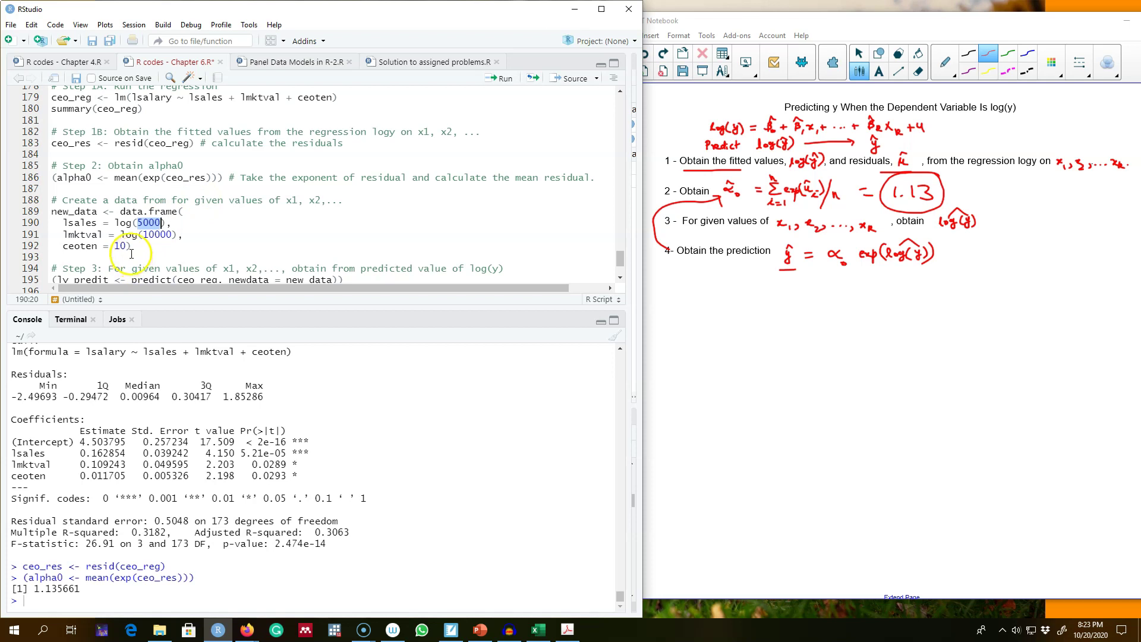
{"action": "left_click", "coordinate": [153, 235]}
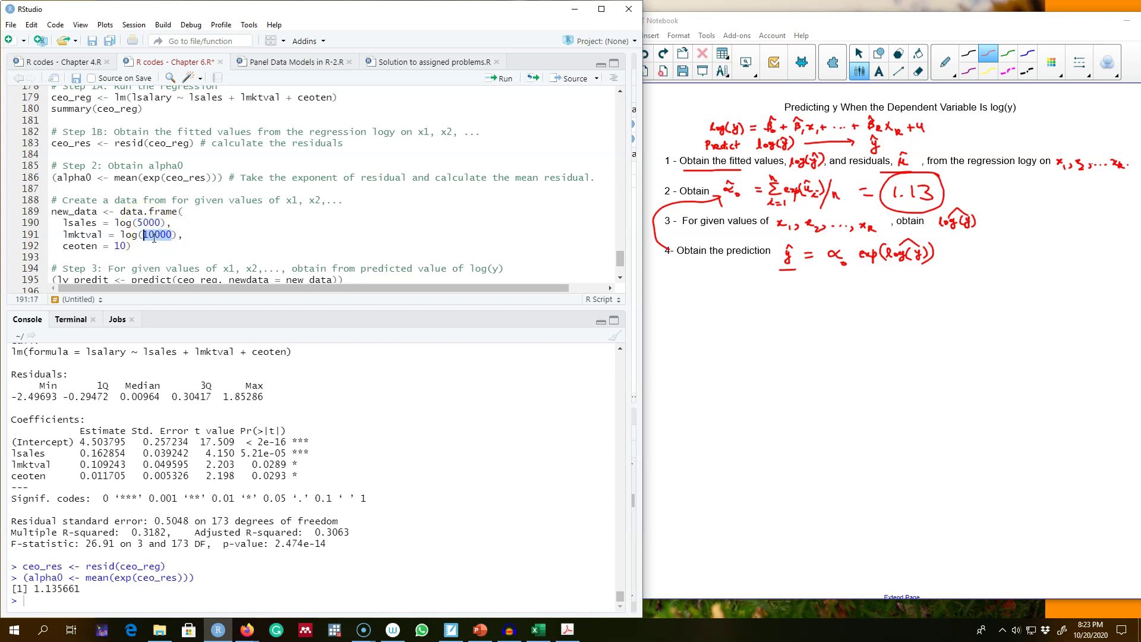
{"action": "double_click", "coordinate": [120, 247]}
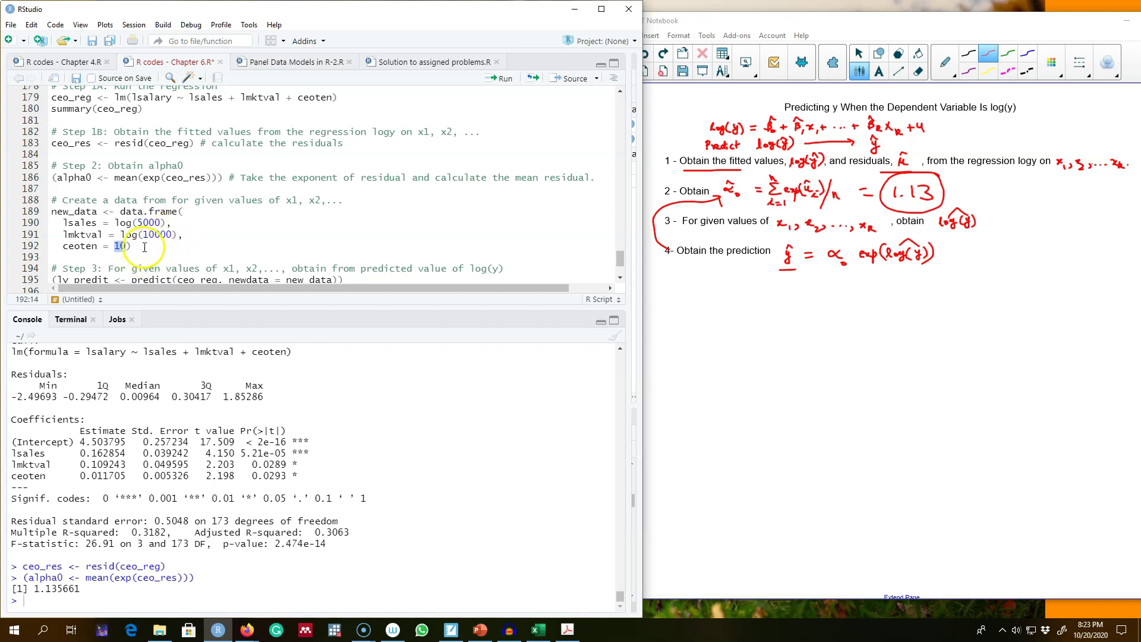
{"action": "left_click_drag", "start_coordinate": [142, 246], "coordinate": [40, 211]}
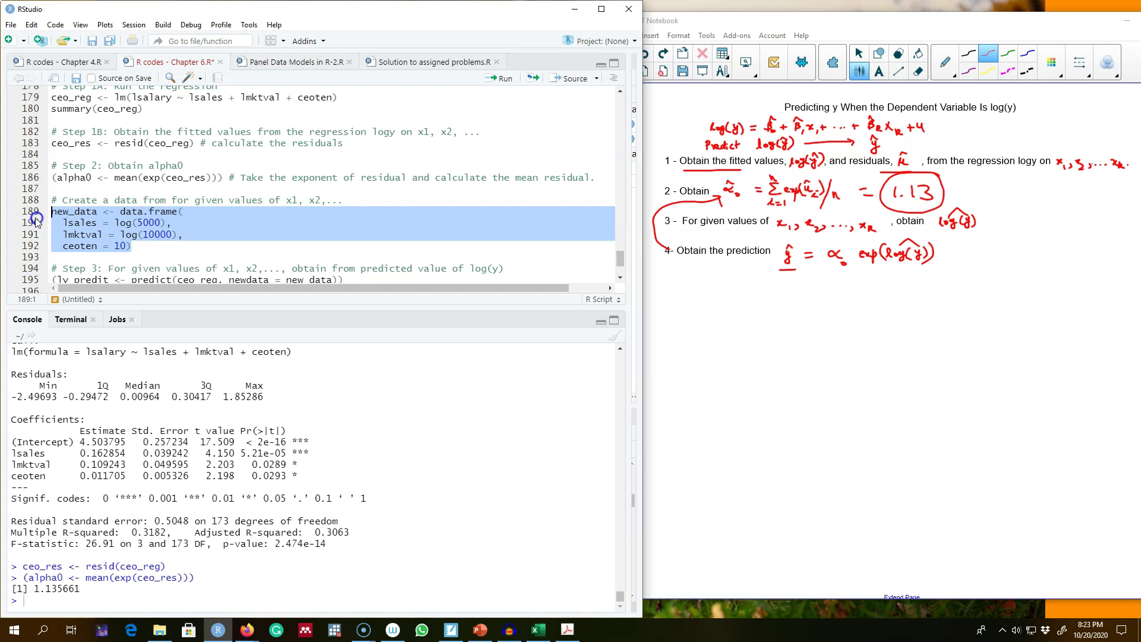
{"action": "left_click", "coordinate": [180, 211]}
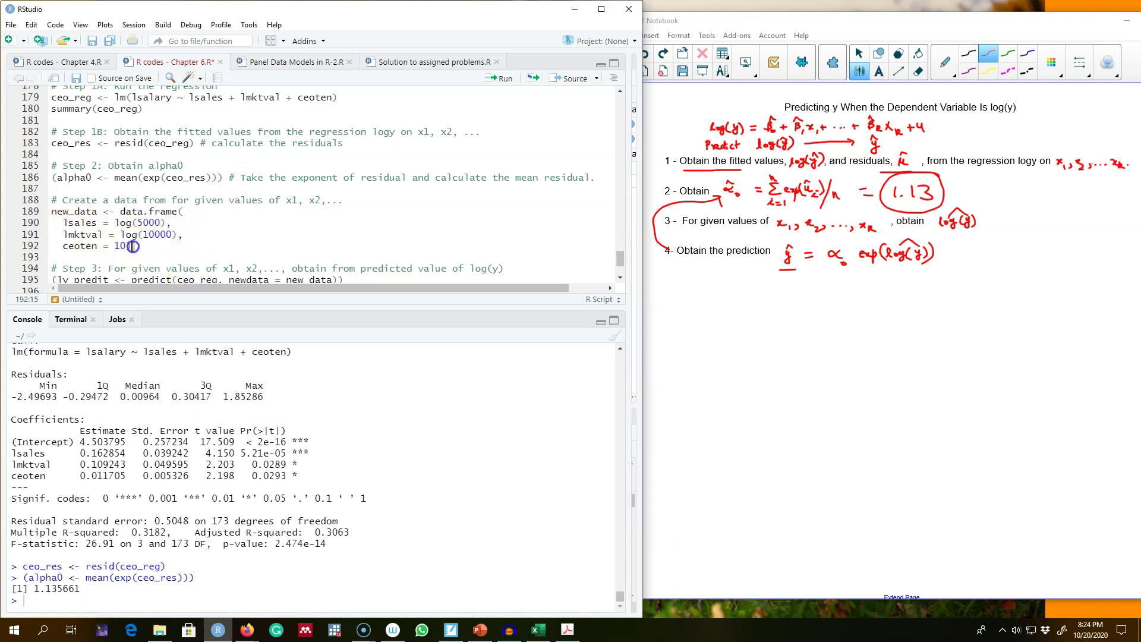
{"action": "left_click_drag", "start_coordinate": [131, 247], "coordinate": [45, 213]}
{"action": "key", "text": "ctrl+Return"}
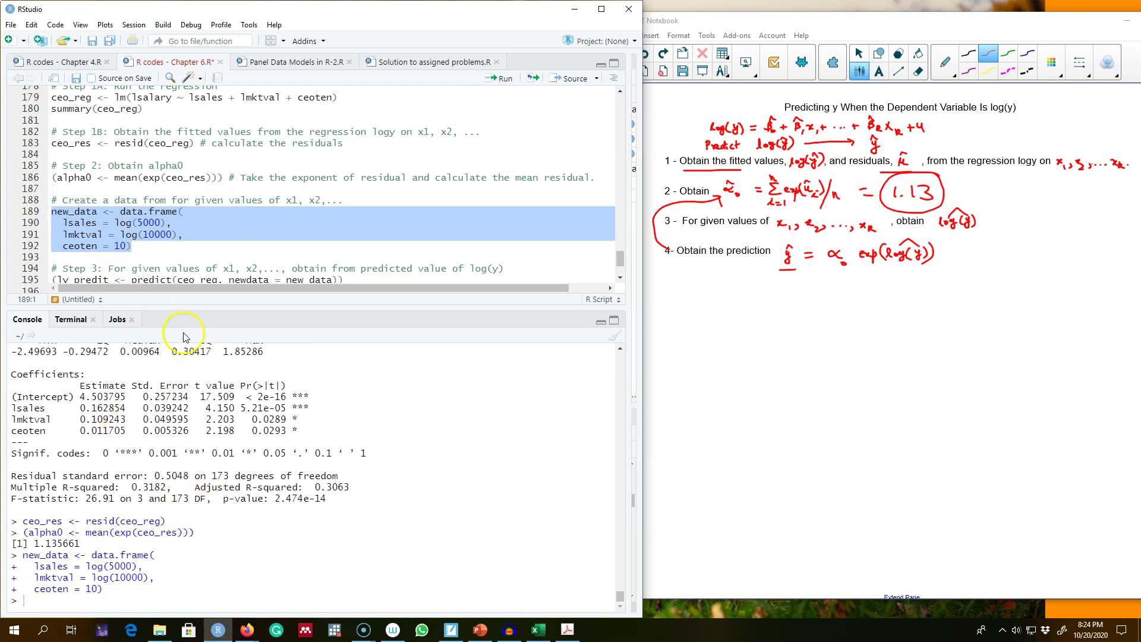
{"action": "scroll", "coordinate": [265, 233], "scroll_direction": "down", "scroll_amount": 1}
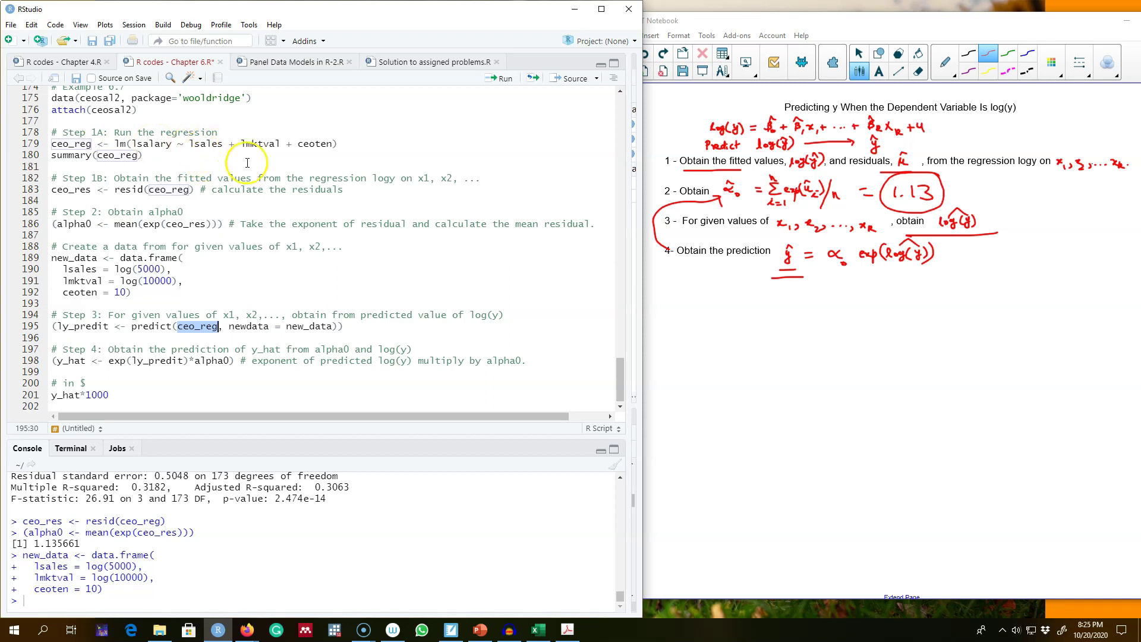
Step: Predict log salary for new_data from ceo_reg, getting 7.014077
{"action": "left_click", "coordinate": [232, 326]}
{"action": "double_click", "coordinate": [309, 326]}
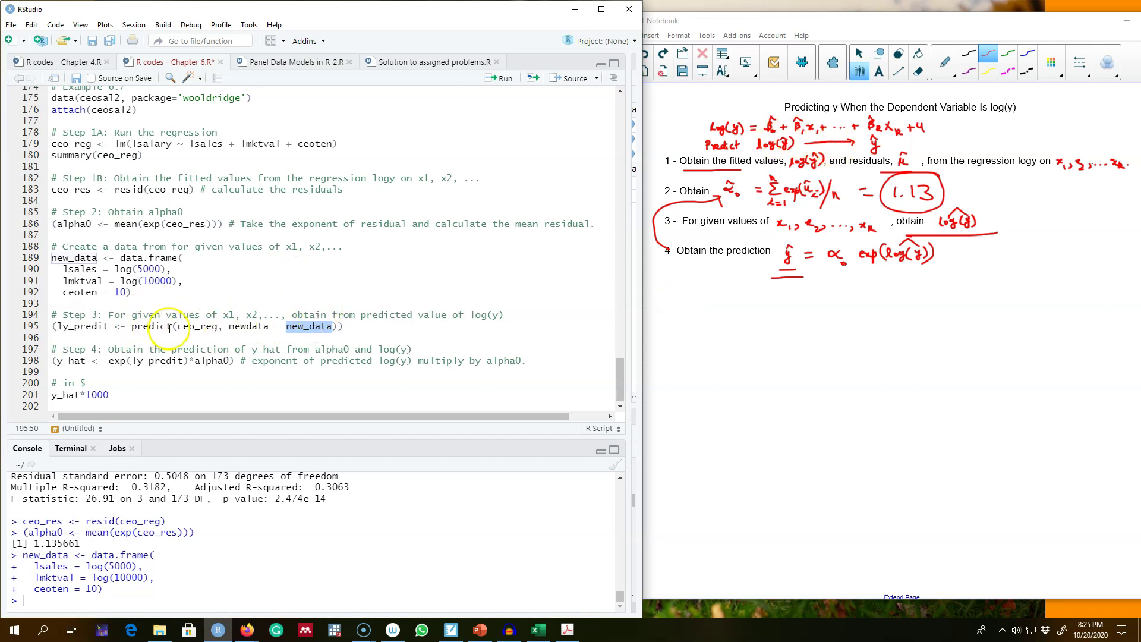
{"action": "left_click_drag", "start_coordinate": [343, 326], "coordinate": [51, 326]}
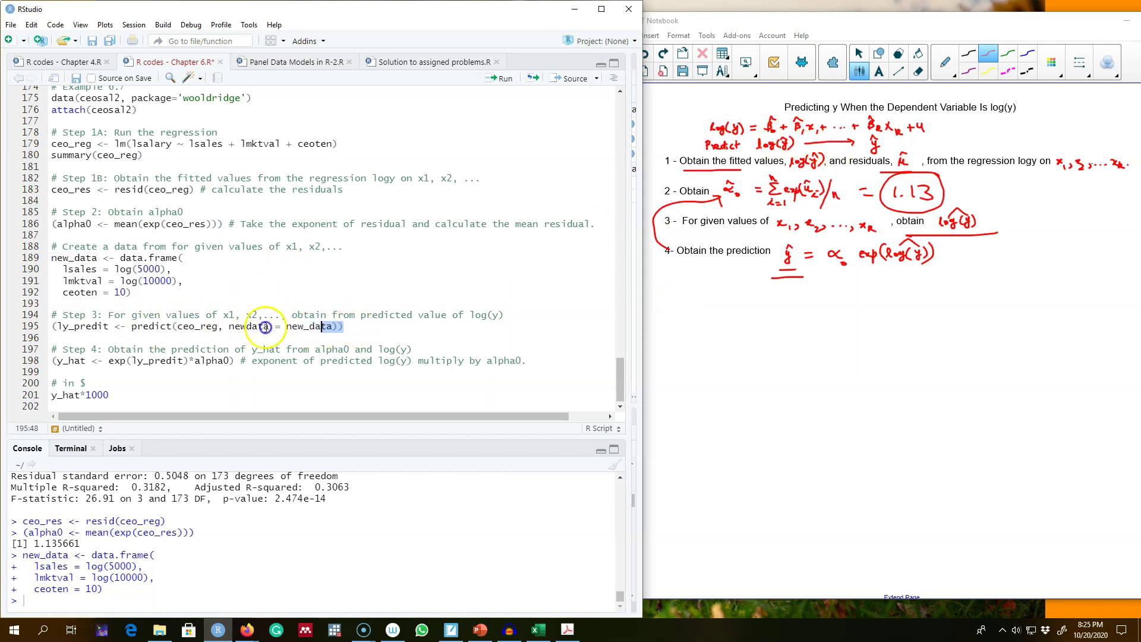
{"action": "left_click", "coordinate": [509, 80]}
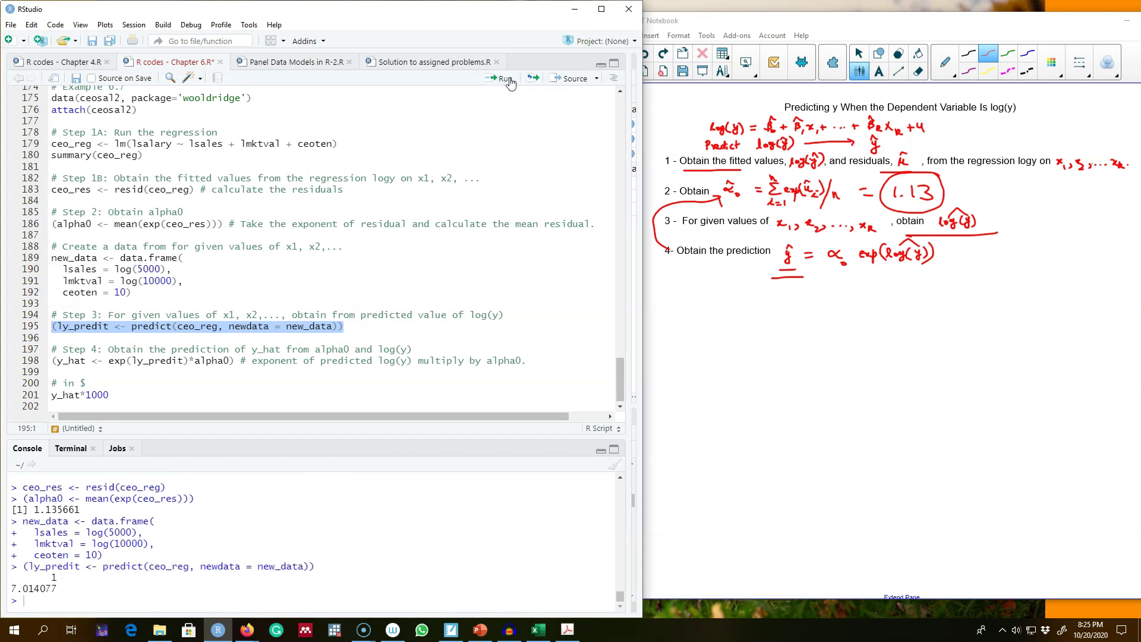
Step: Write '= 7.014' beside log(y) in step 3 of the notes
{"action": "left_click", "coordinate": [996, 214]}
{"action": "left_click_drag", "start_coordinate": [1023, 217], "coordinate": [1047, 217]}
{"action": "mouse_move", "coordinate": [1024, 227]}
{"action": "left_mouse_down"}
{"action": "mouse_move", "coordinate": [1048, 217]}
{"action": "mouse_move", "coordinate": [1085, 233]}
{"action": "mouse_move", "coordinate": [1073, 204]}
{"action": "left_mouse_up"}
{"action": "left_click", "coordinate": [1040, 228]}
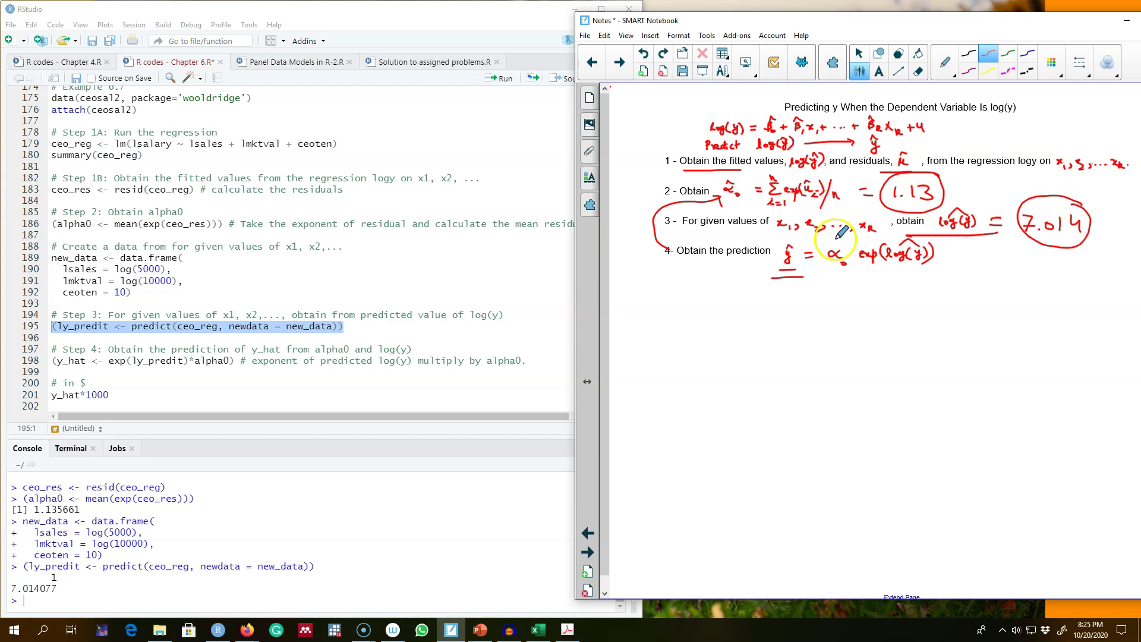
{"action": "left_click", "coordinate": [218, 361]}
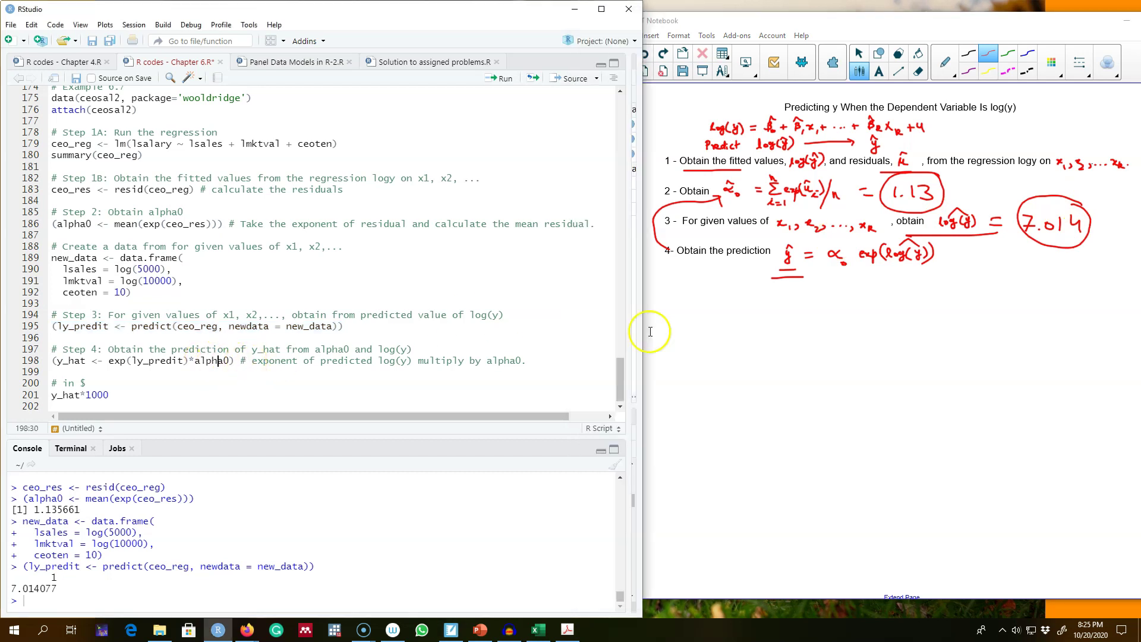
Step: Write '= 1.13 exp(7.014) = $1263.059' under step 4 in the notes
{"action": "left_click", "coordinate": [796, 301]}
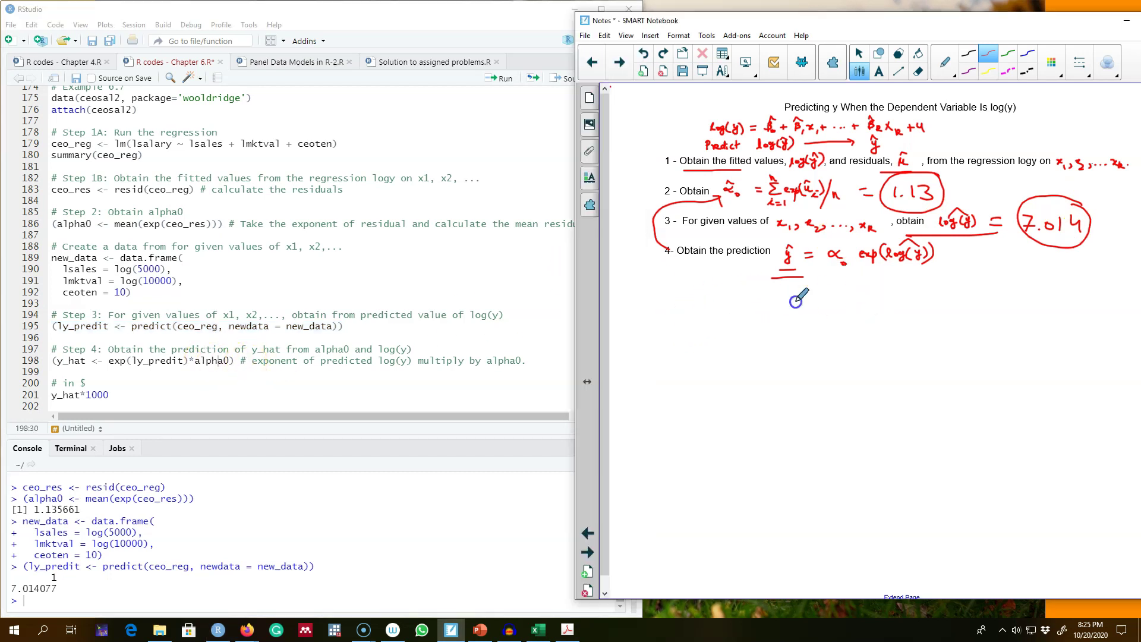
{"action": "left_click_drag", "start_coordinate": [805, 306], "coordinate": [854, 299]}
{"action": "left_click_drag", "start_coordinate": [861, 289], "coordinate": [869, 305]}
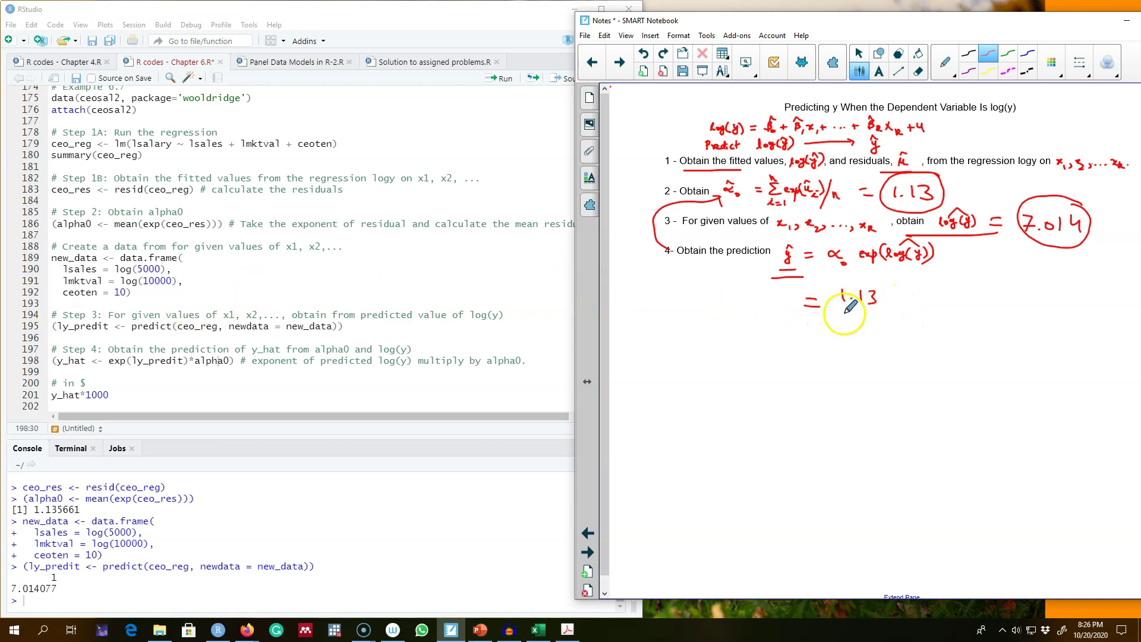
{"action": "left_click_drag", "start_coordinate": [893, 298], "coordinate": [1032, 307]}
{"action": "mouse_move", "coordinate": [804, 351]}
{"action": "left_mouse_down"}
{"action": "mouse_move", "coordinate": [835, 363]}
{"action": "mouse_move", "coordinate": [963, 355]}
{"action": "left_mouse_up"}
{"action": "left_click_drag", "start_coordinate": [809, 393], "coordinate": [826, 393]}
{"action": "left_click_drag", "start_coordinate": [809, 400], "coordinate": [828, 399]}
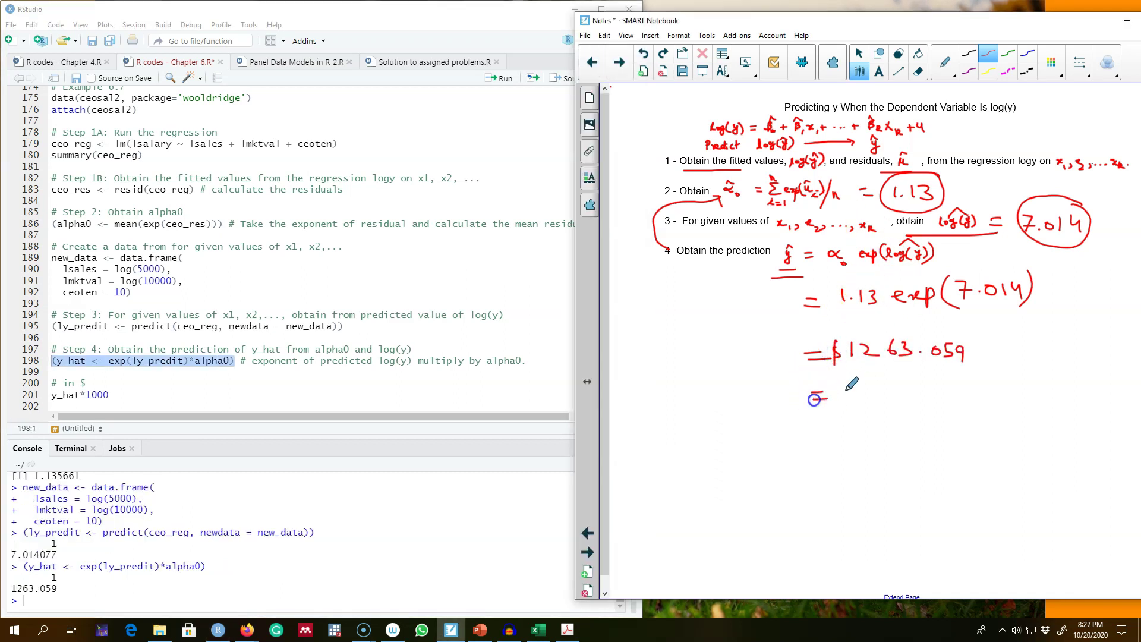
Step: Run y_hat*1000 in RStudio and write the result $1,263,059 in the notes
{"action": "left_click_drag", "start_coordinate": [108, 395], "coordinate": [51, 395]}
{"action": "key", "text": "ctrl+Return"}
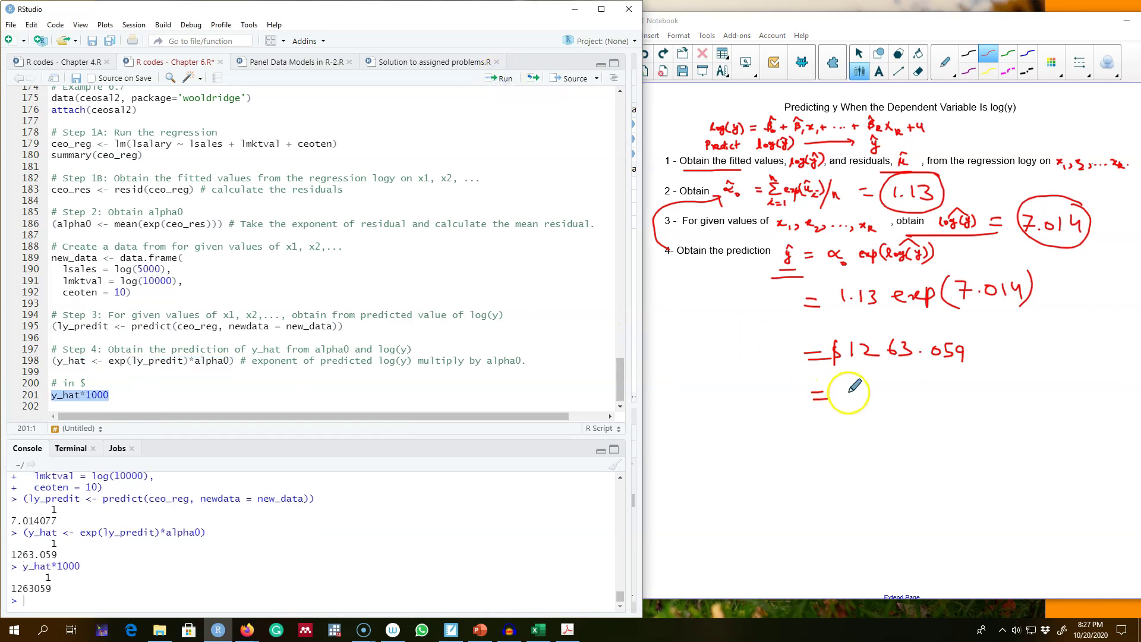
{"action": "left_click", "coordinate": [843, 388]}
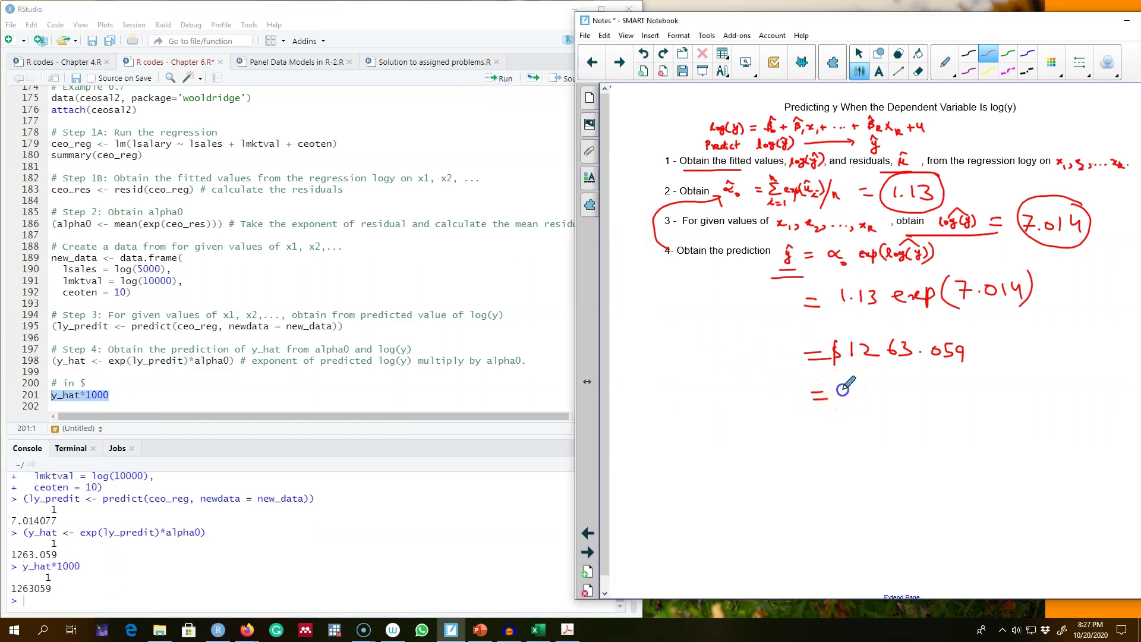
{"action": "left_click_drag", "start_coordinate": [839, 387], "coordinate": [839, 402]}
{"action": "left_click_drag", "start_coordinate": [845, 390], "coordinate": [875, 398]}
{"action": "left_click_drag", "start_coordinate": [890, 385], "coordinate": [903, 407]}
{"action": "left_click_drag", "start_coordinate": [919, 387], "coordinate": [921, 403]}
{"action": "left_click_drag", "start_coordinate": [943, 387], "coordinate": [942, 403]}
{"action": "left_click_drag", "start_coordinate": [842, 386], "coordinate": [833, 410]}
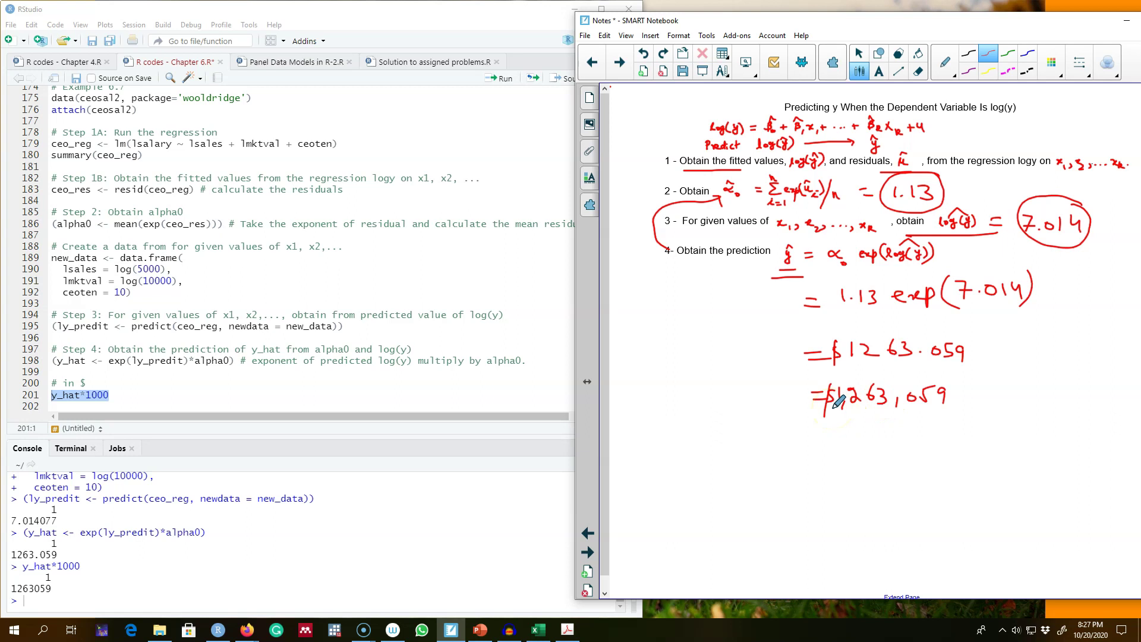
{"action": "left_click", "coordinate": [861, 406]}
Step: Finish the equals sign and box the final $1,263,059 predicted salary
{"action": "left_click_drag", "start_coordinate": [806, 298], "coordinate": [819, 296]}
{"action": "mouse_move", "coordinate": [811, 429]}
{"action": "left_mouse_down"}
{"action": "mouse_move", "coordinate": [960, 368]}
{"action": "mouse_move", "coordinate": [951, 425]}
{"action": "mouse_move", "coordinate": [812, 431]}
{"action": "left_mouse_up"}
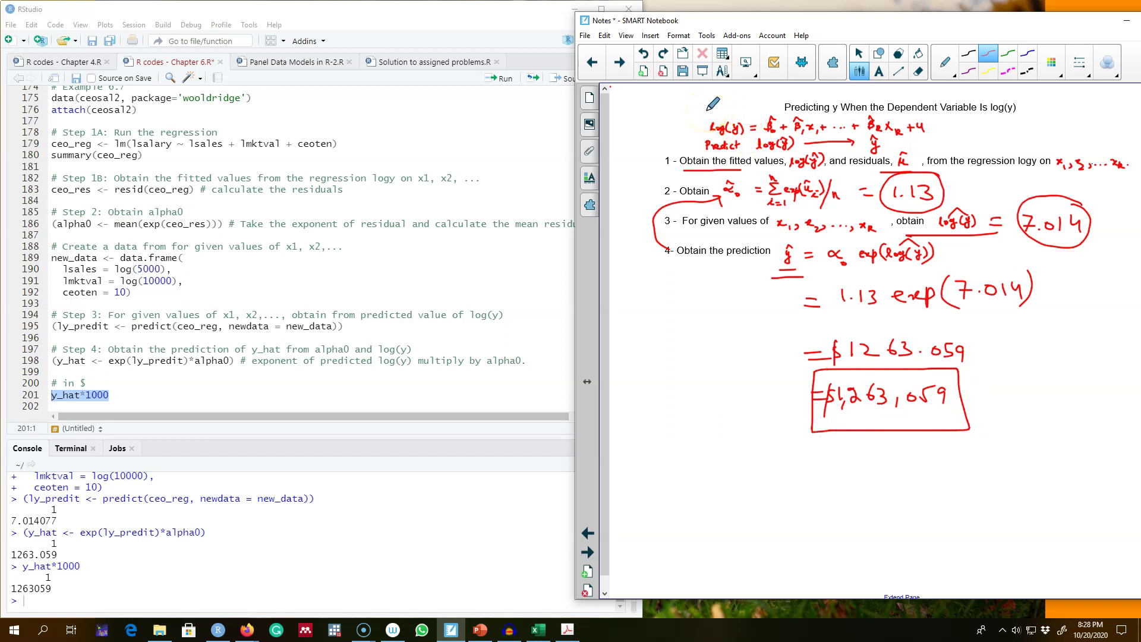
{"action": "left_click", "coordinate": [703, 116]}
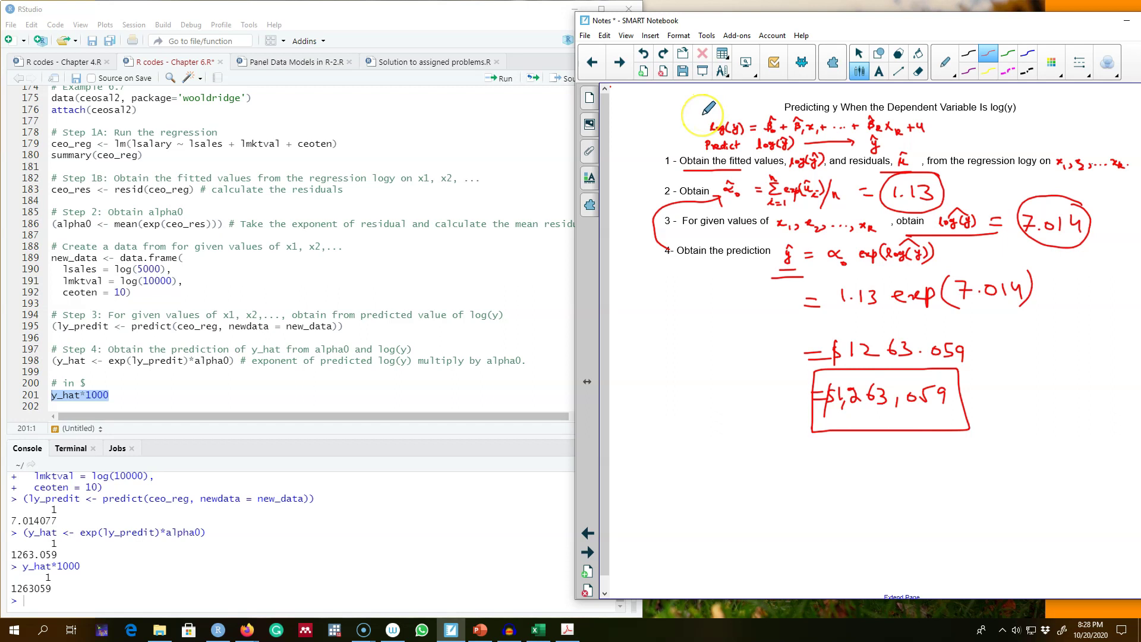